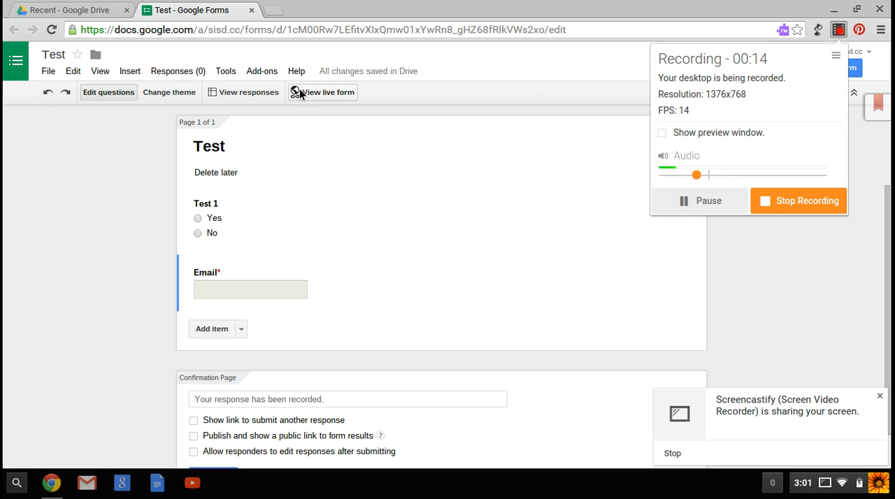
Preview the live version of the Test form, and return to the form editor.
left_click(330, 93)
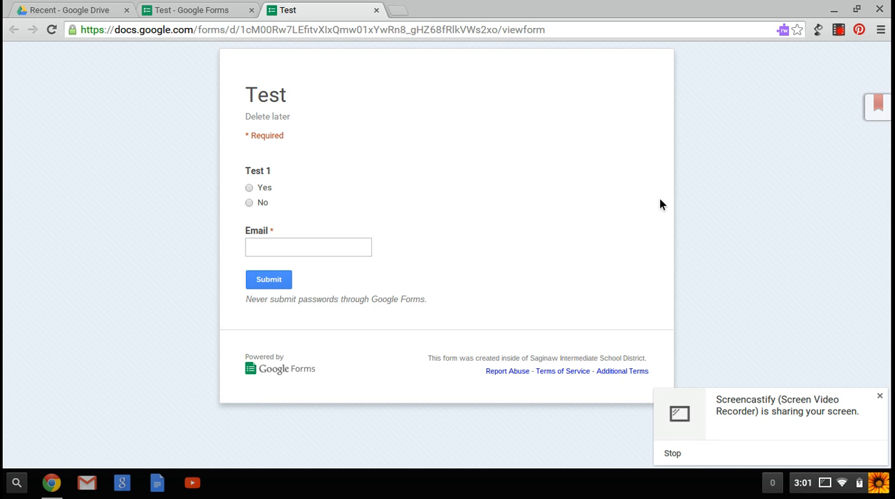
left_click(376, 10)
left_click(434, 147)
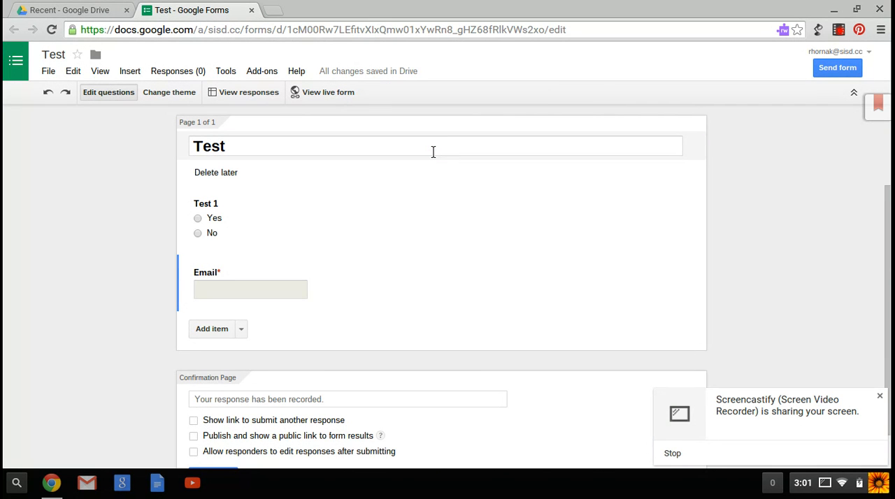
Apply the Classic Ornamental theme to the form and open its customization options.
left_click(167, 95)
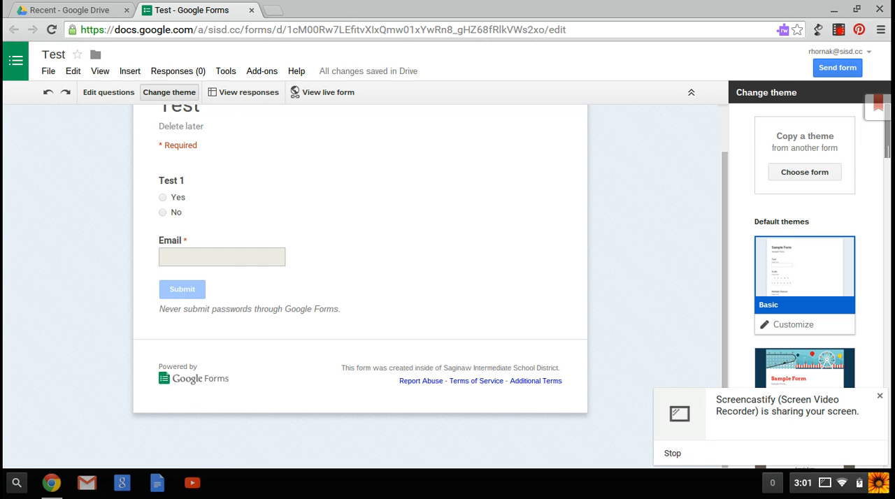
scroll(803, 245, "down", 4)
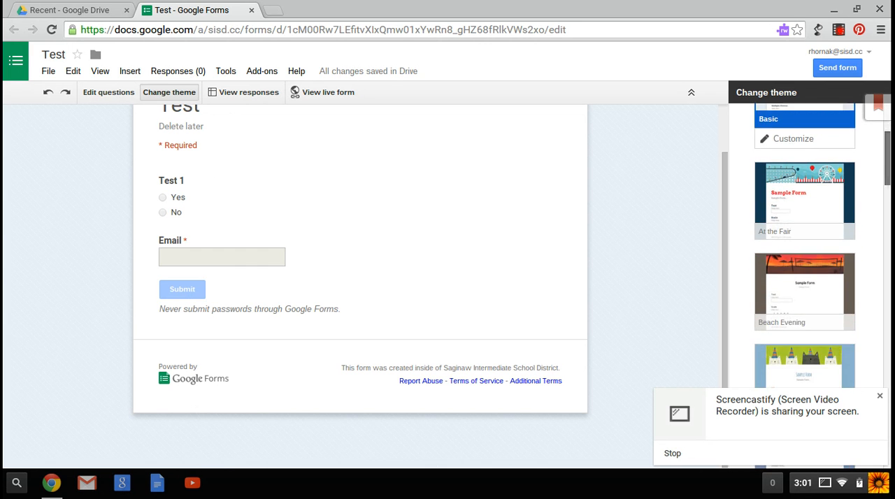
scroll(804, 245, "down", 6)
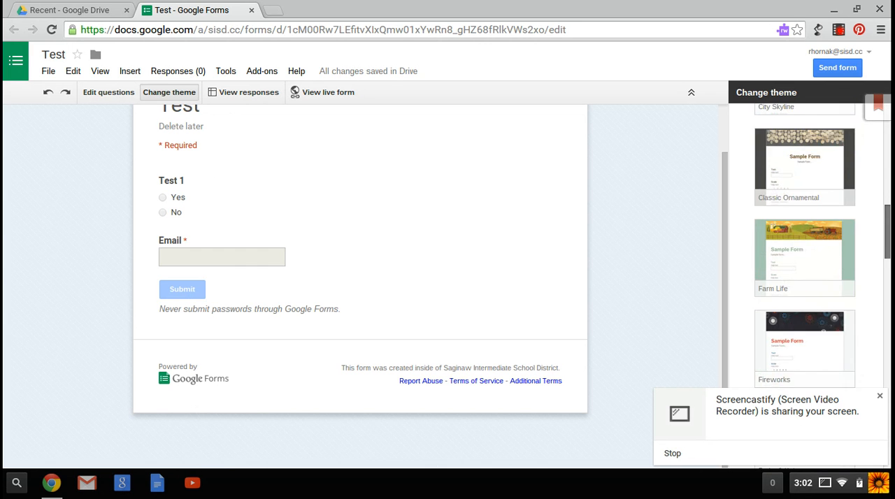
scroll(804, 244, "up", 2)
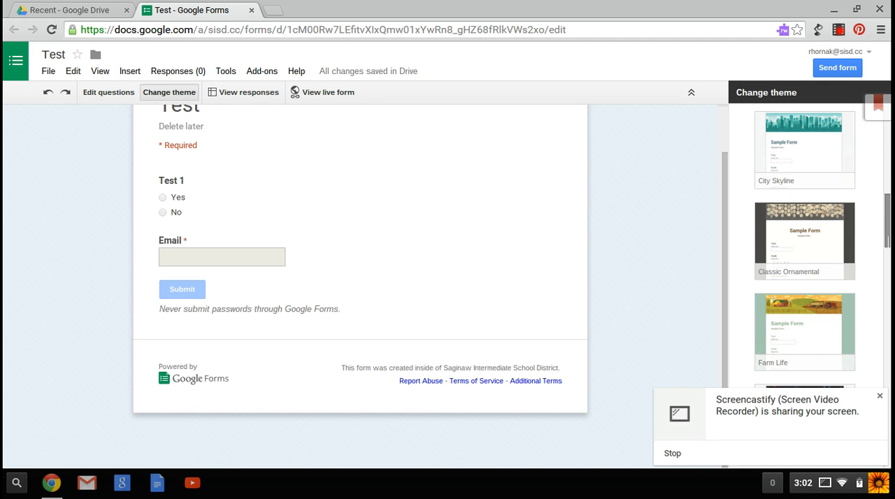
left_click(808, 226)
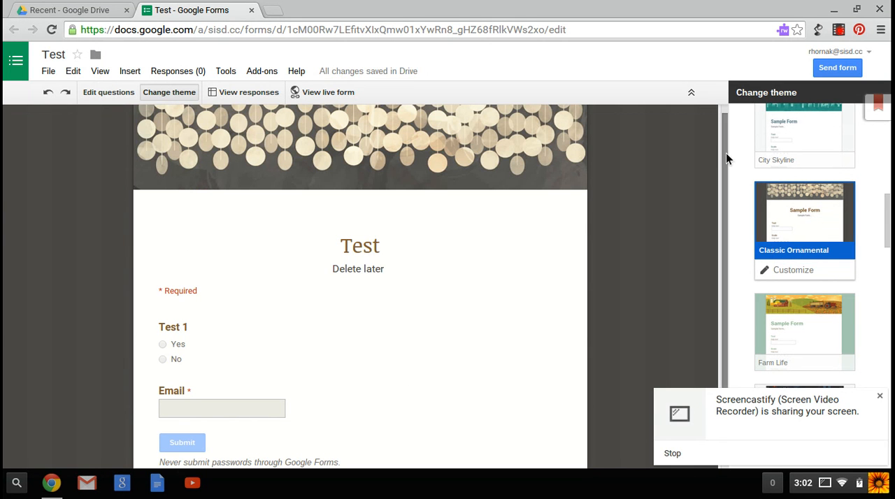
mouse_move(725, 155)
left_mouse_down()
mouse_move(715, 184)
mouse_move(705, 135)
mouse_move(709, 156)
left_mouse_up()
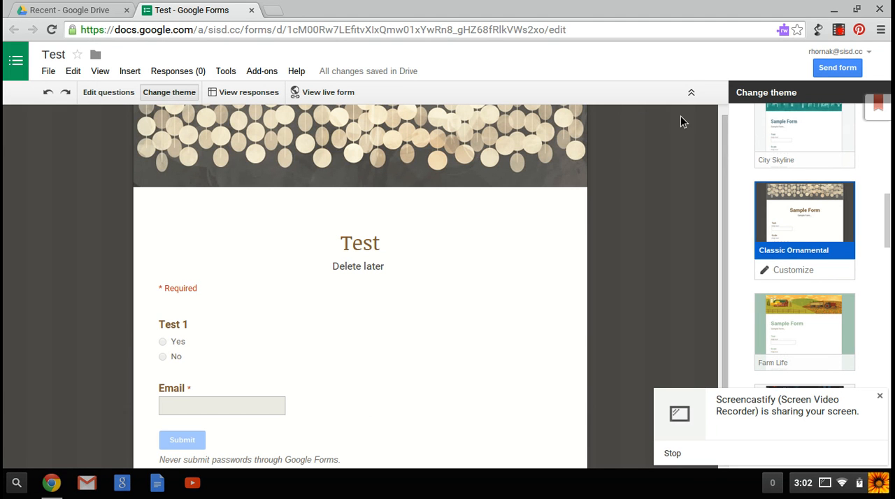
left_click(794, 270)
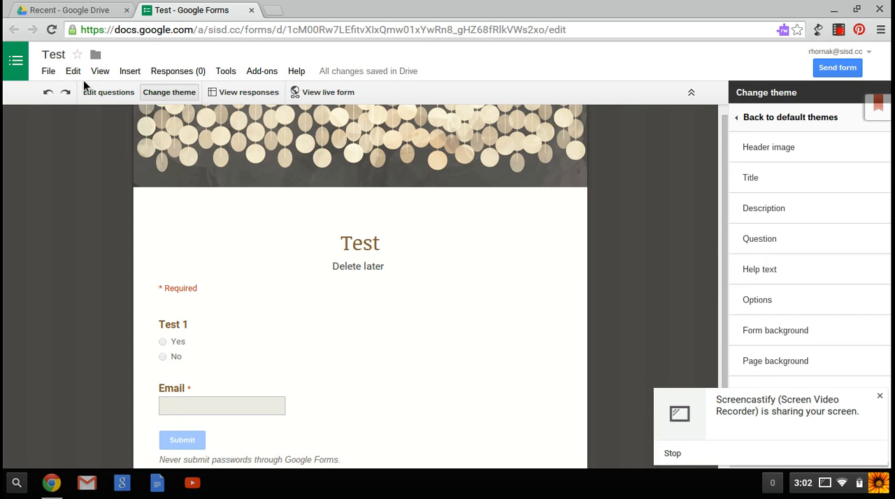
Return to editing the questions and check the themed form live, closing it without submitting a response.
left_click(93, 95)
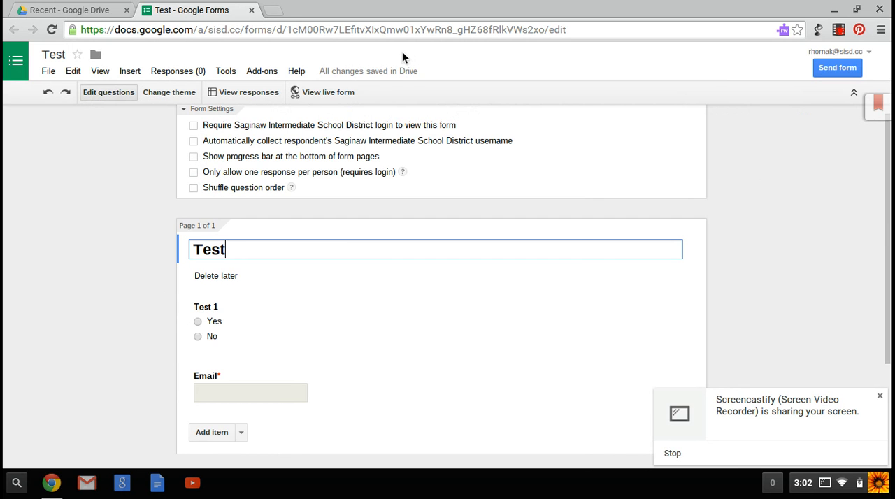
left_click(328, 95)
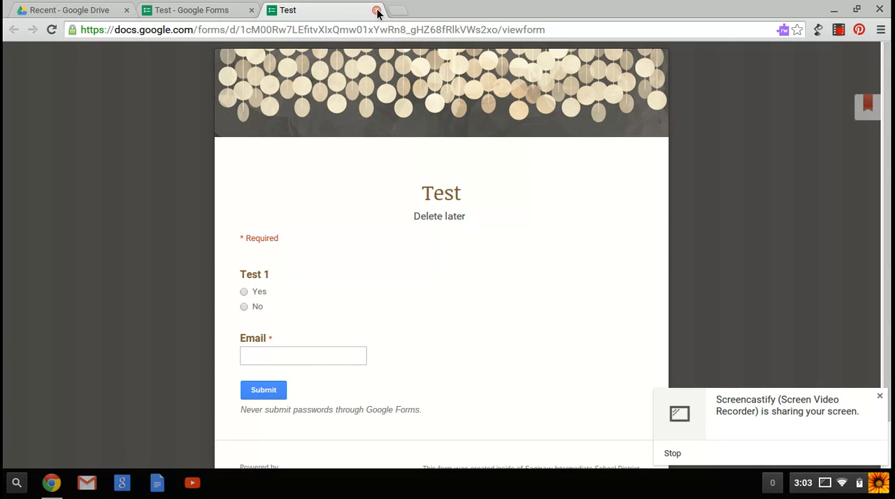
left_click(377, 13)
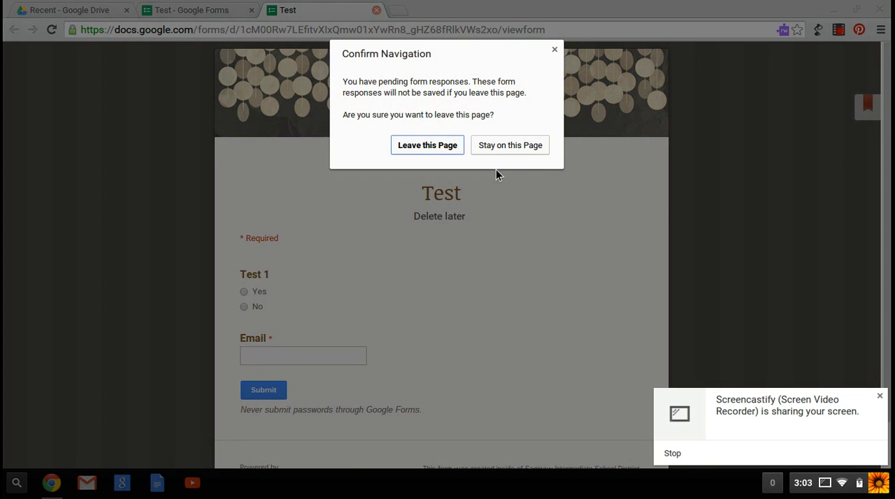
left_click(416, 146)
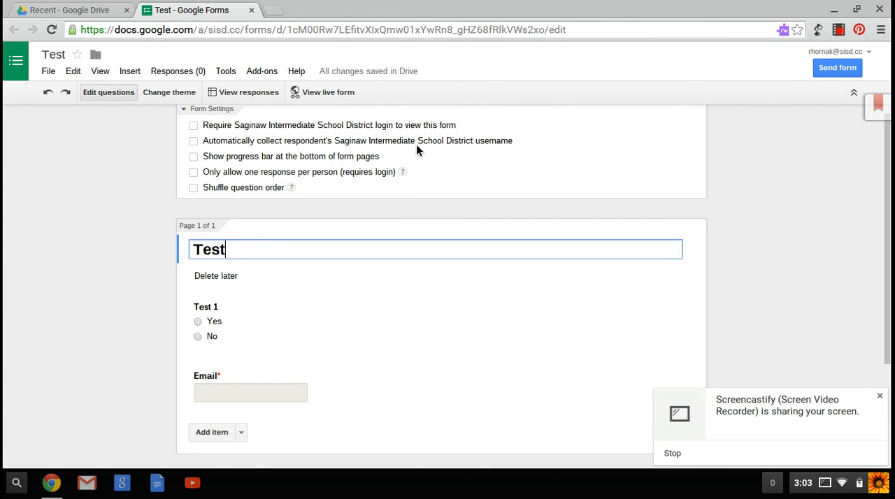
Move the Email question above the Test 1 question.
left_click_drag(887, 202, 887, 269)
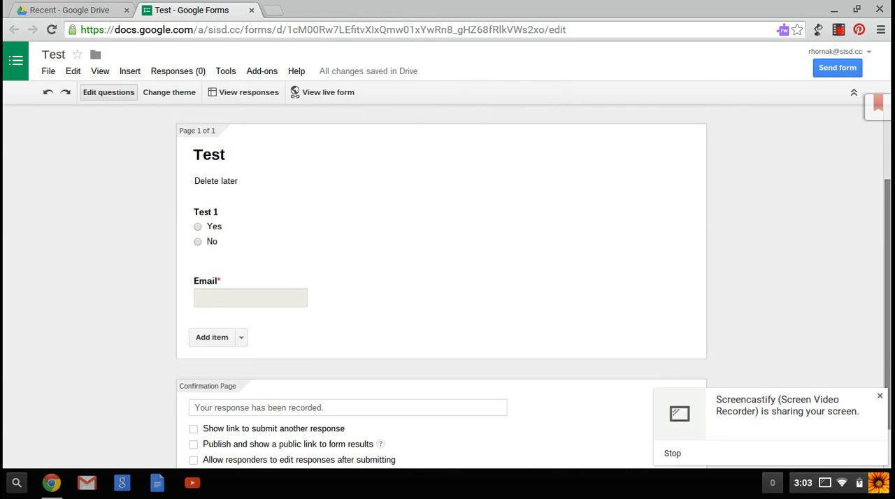
mouse_move(462, 301)
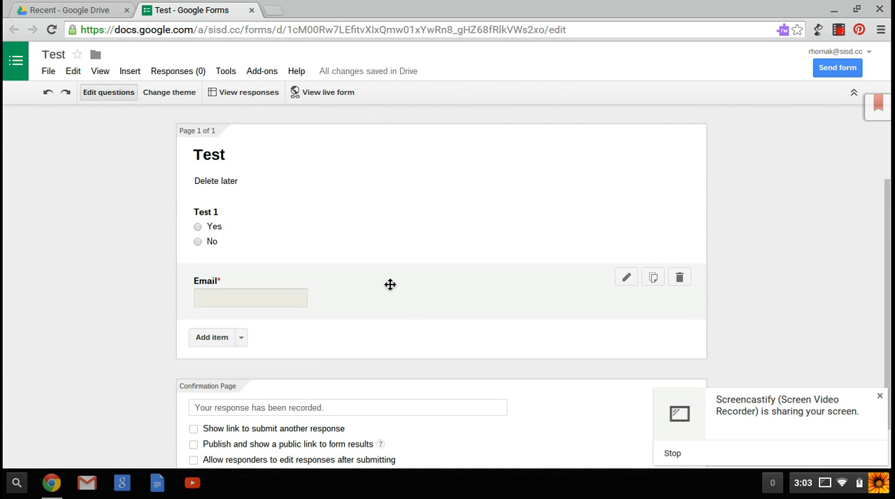
left_click_drag(390, 284, 390, 219)
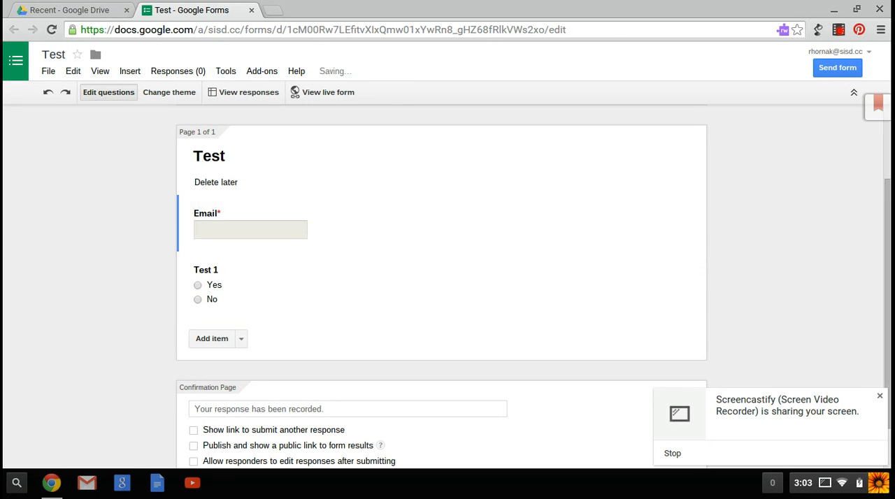
Add a page break after the Test 1 question and title the new page "Page 2".
left_click_drag(887, 204, 886, 215)
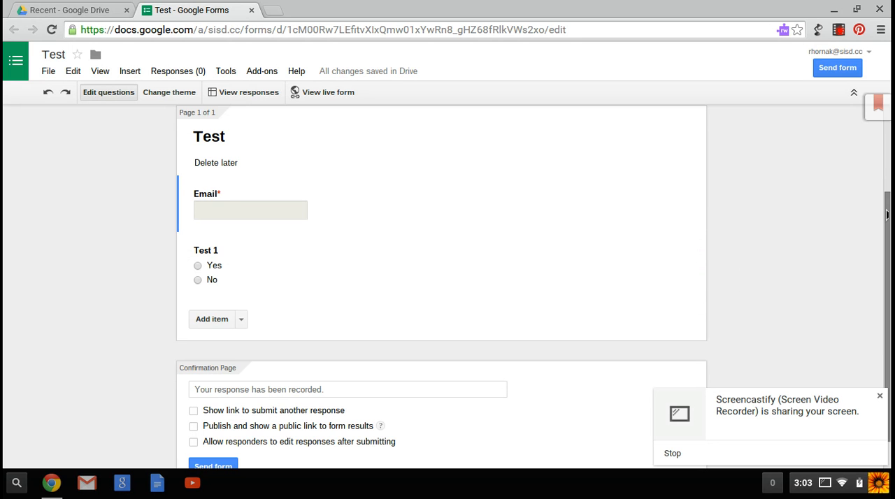
left_click(241, 321)
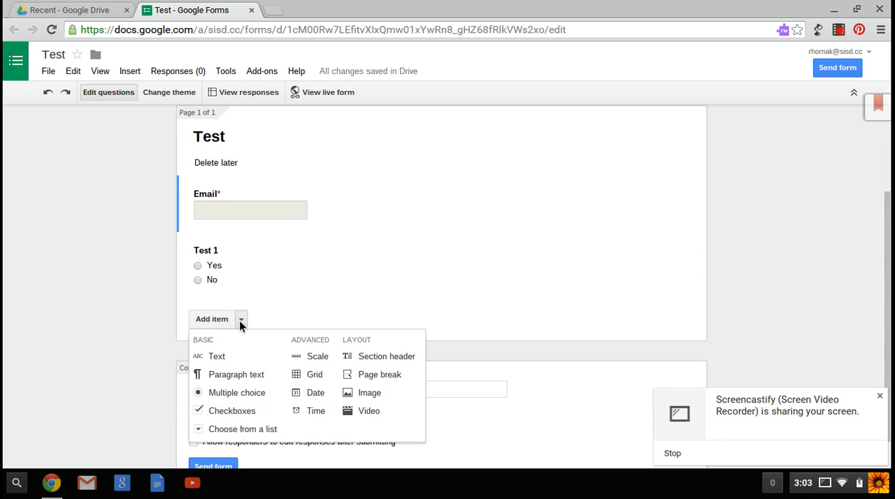
left_click(396, 374)
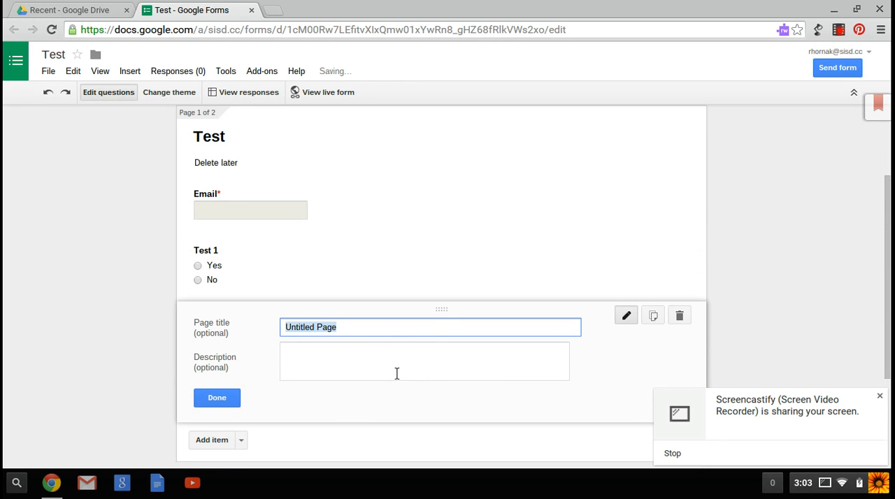
type("Page 2")
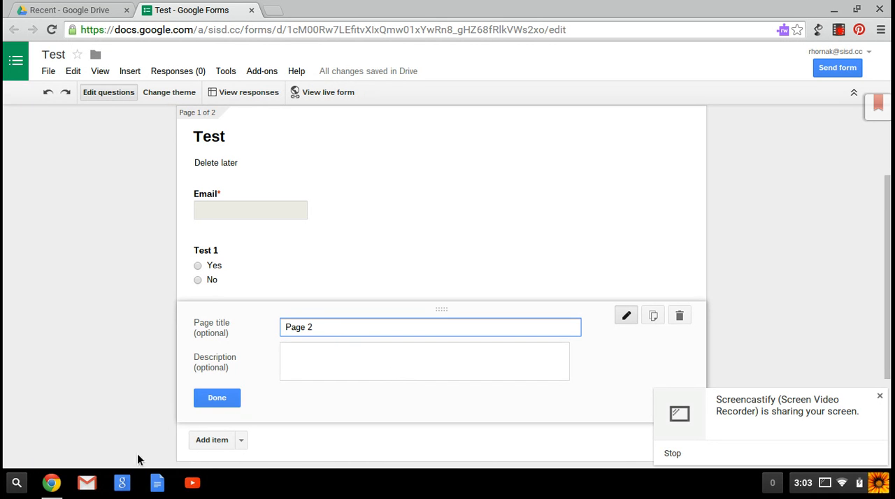
left_click(219, 397)
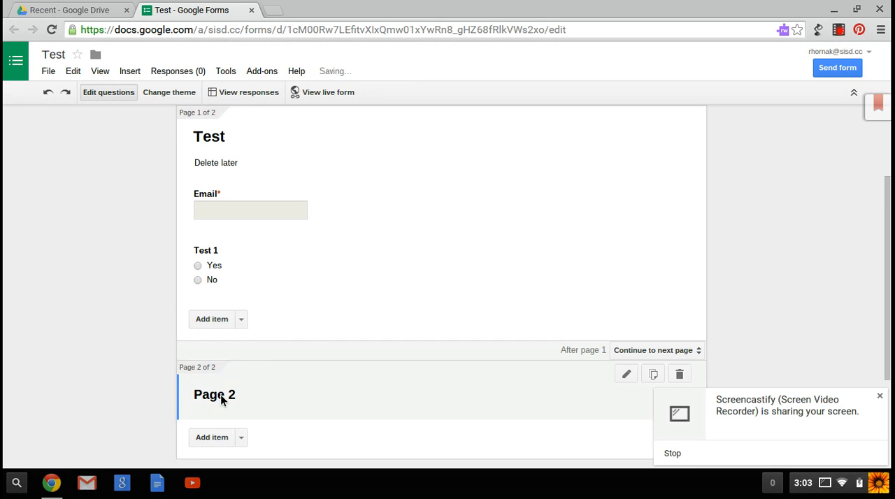
Add another page break after Page 2 and leave its page title blank.
scroll(221, 399, "down", 3)
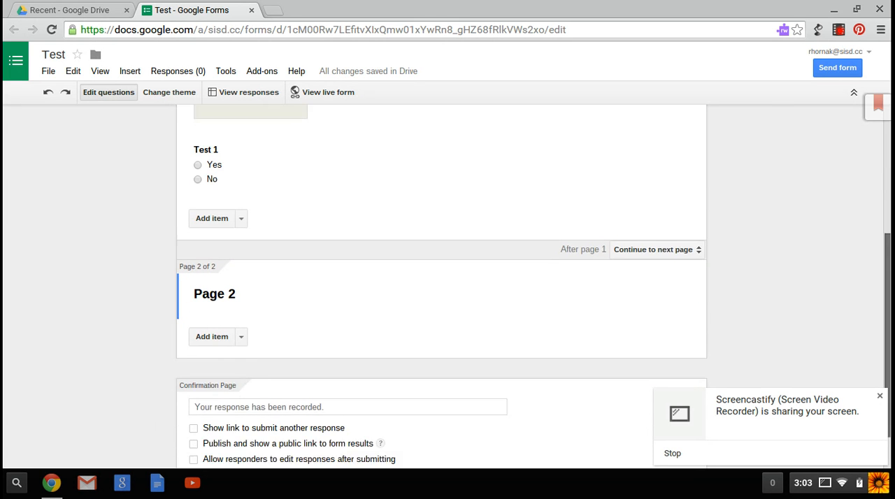
left_click(213, 320)
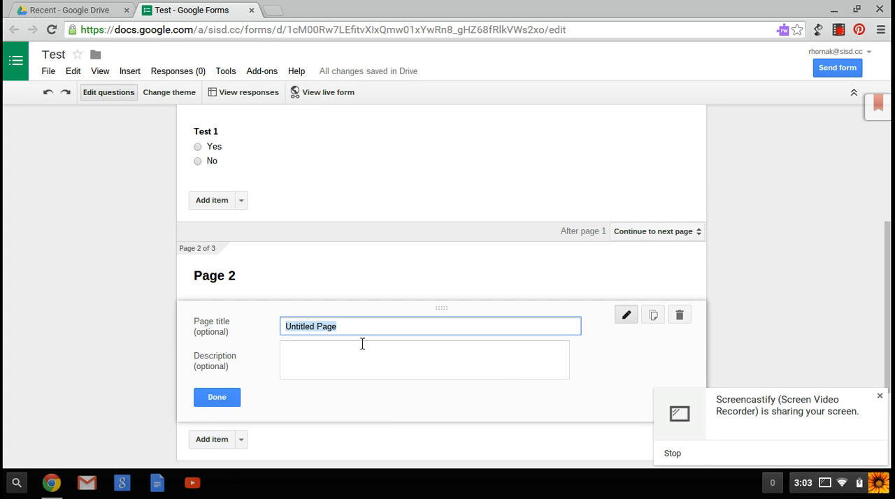
type("Quest")
key("BackSpace")
key("BackSpace")
key("BackSpace")
key("BackSpace")
key("BackSpace")
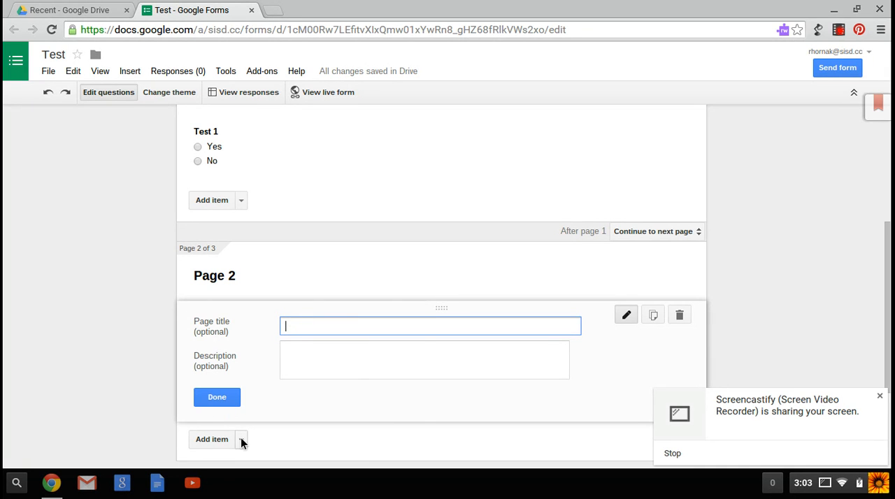
Add a multiple choice question titled "Question 2" to the third page, with the choices "Option 1" and "options".
left_click(241, 440)
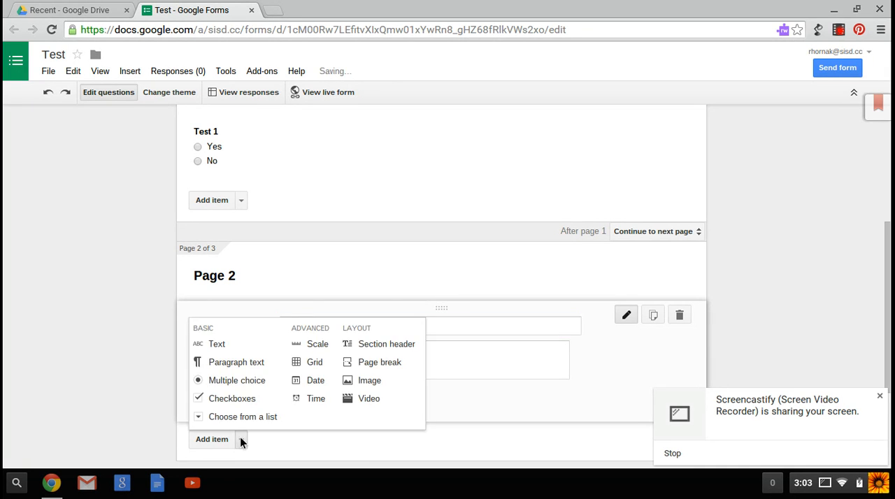
left_click(246, 388)
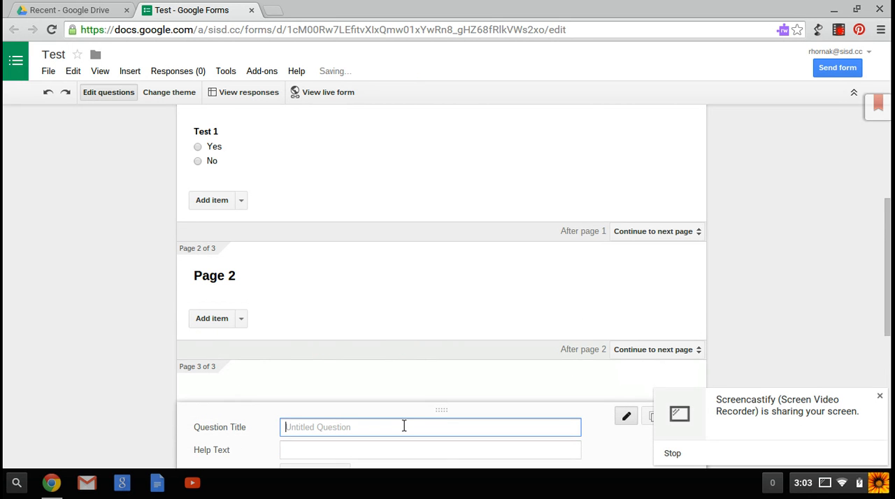
type("Question 2")
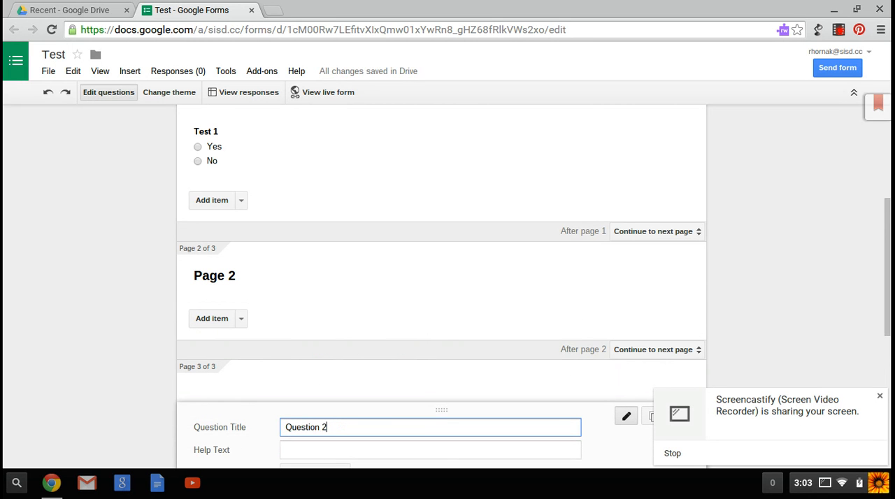
left_click_drag(885, 221, 885, 238)
left_click(332, 440)
type("options")
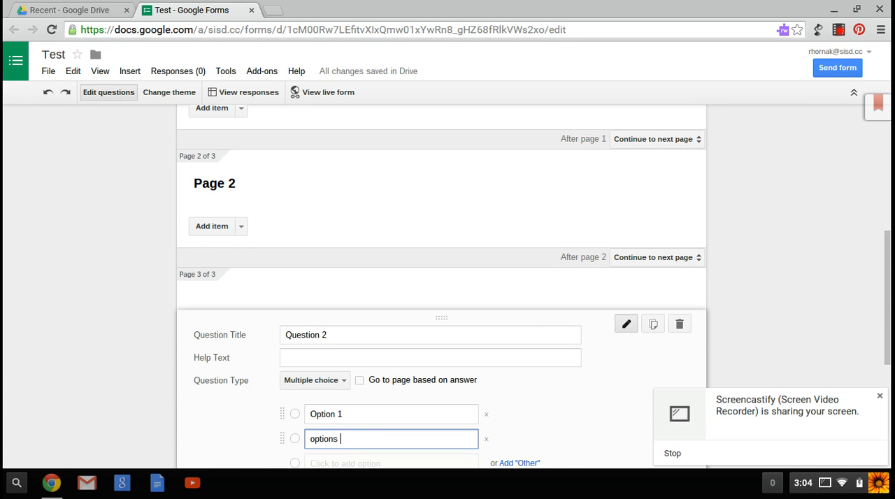
scroll(714, 382, "down", 4)
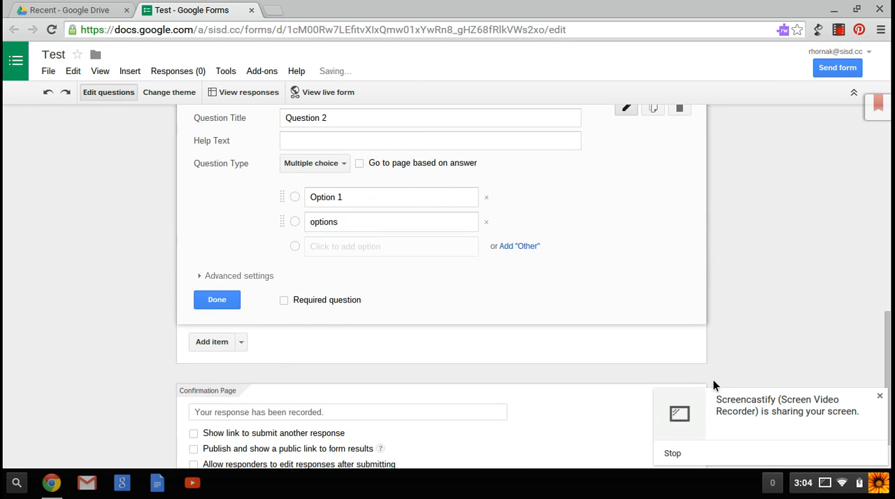
left_click(231, 302)
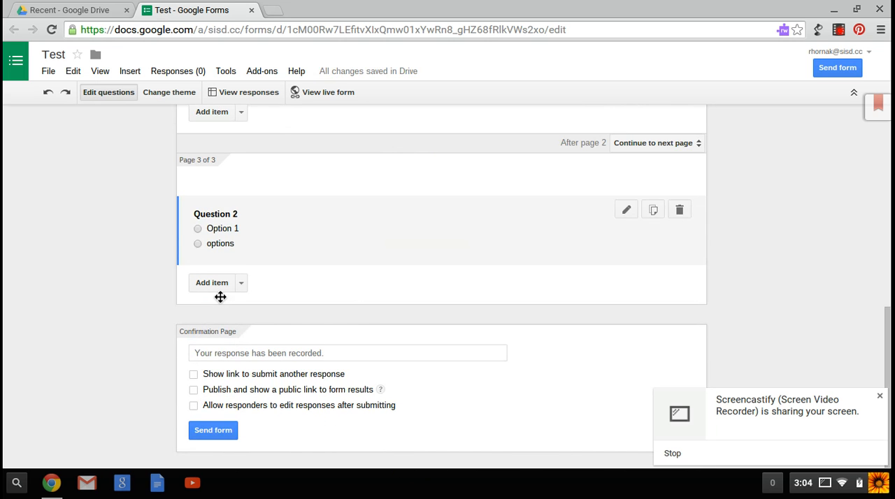
Test the live form's page flow by filling in the respondent's email and continuing to Question 2, and leave without submitting.
left_click_drag(888, 329, 870, 100)
left_click(329, 93)
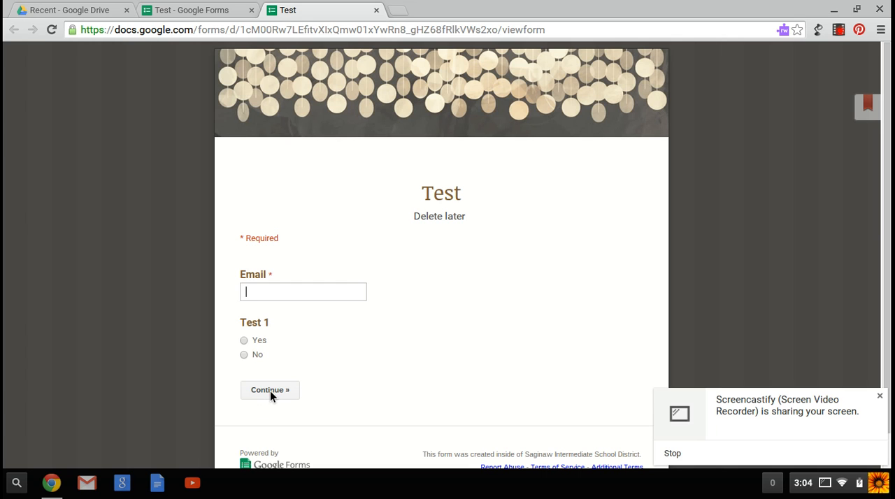
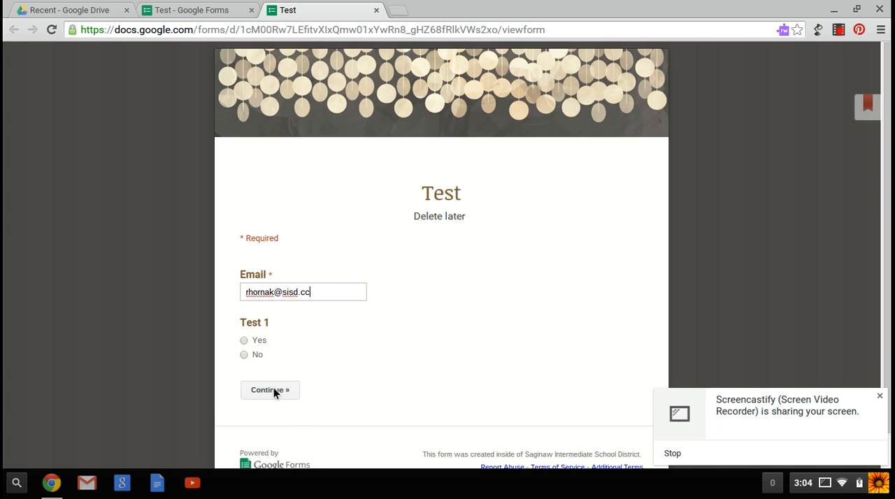
left_click(273, 389)
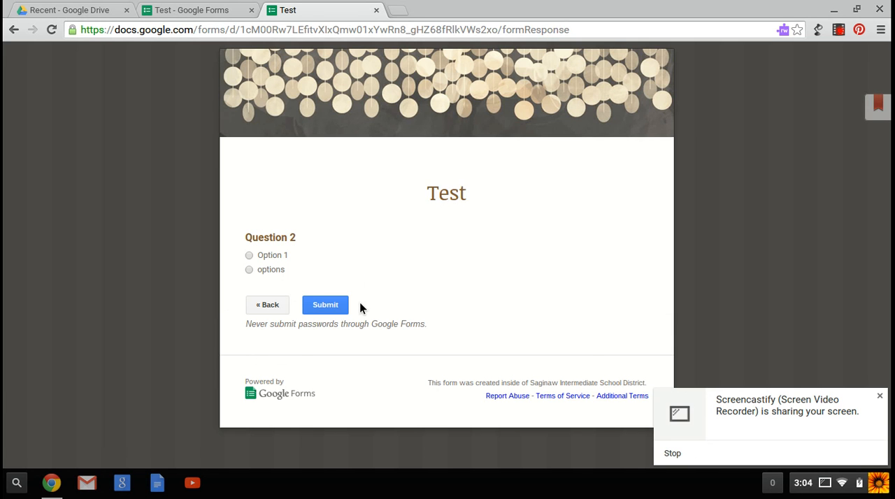
left_click(376, 11)
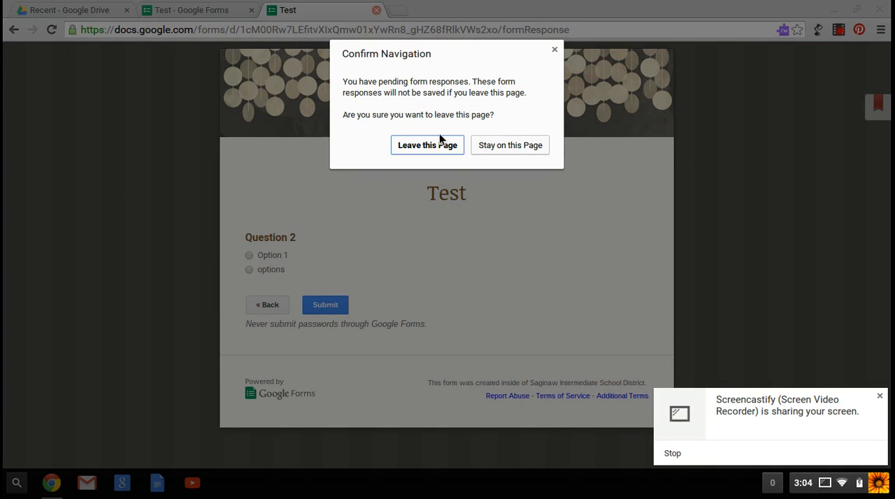
left_click(427, 146)
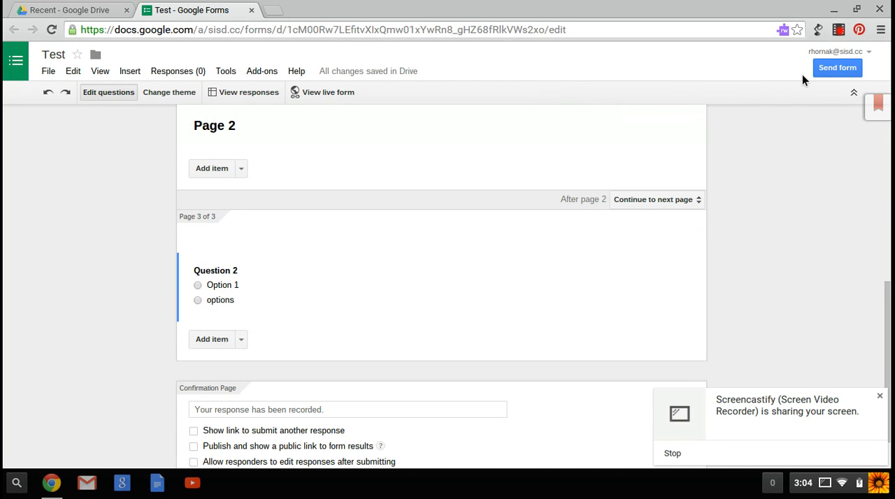
left_click(838, 32)
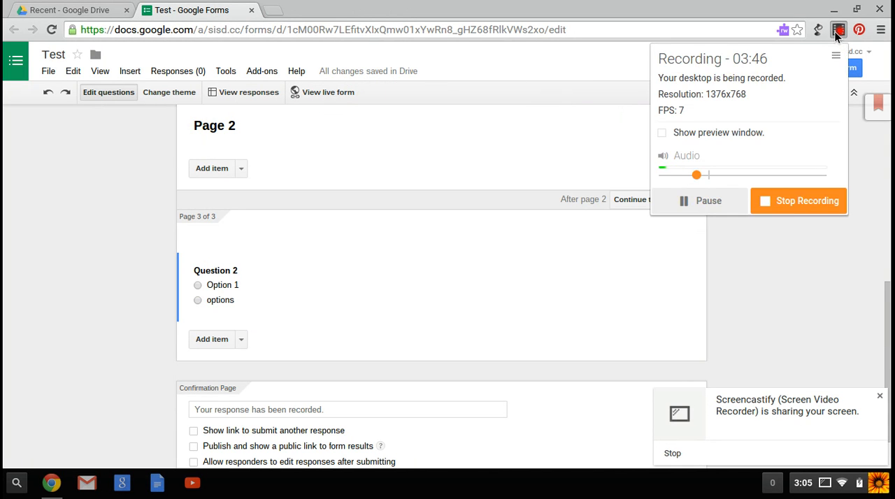